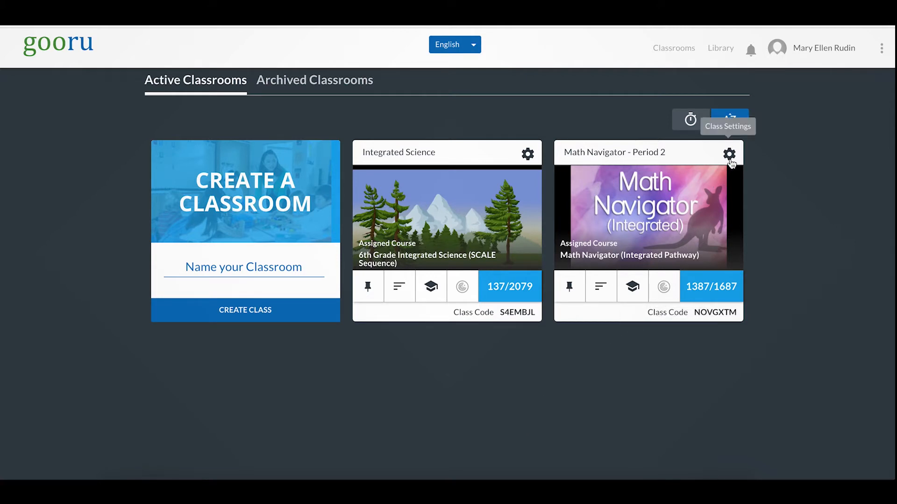
Open the class settings of Math Navigator - Period 2 and rename the class to Math Navigator - Period 4
left_click(729, 157)
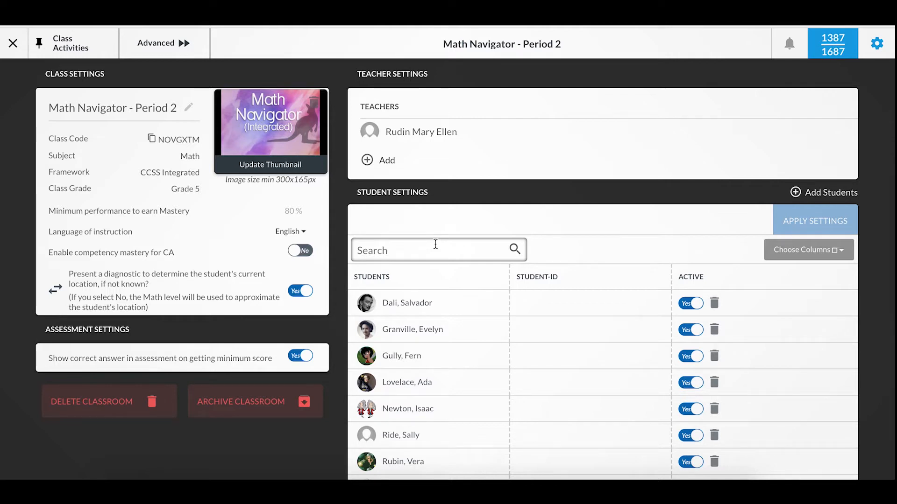
left_click(189, 110)
key("BackSpace")
type("4")
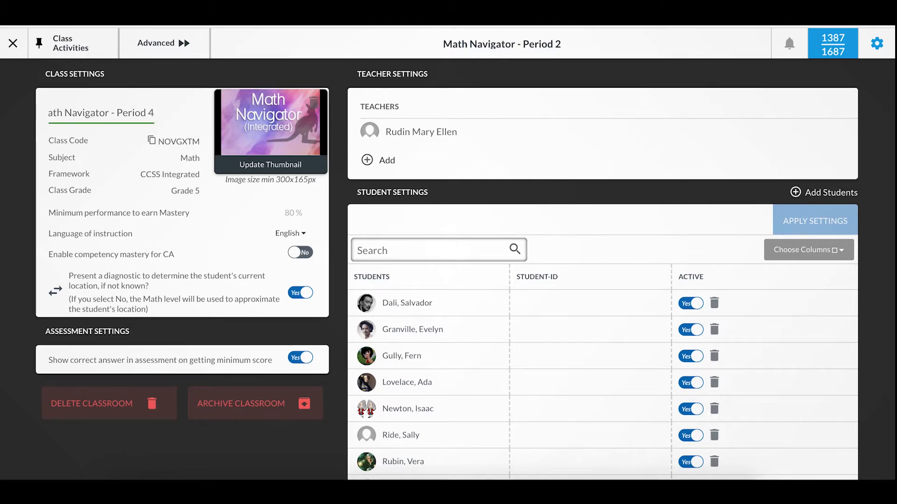
left_click(316, 459)
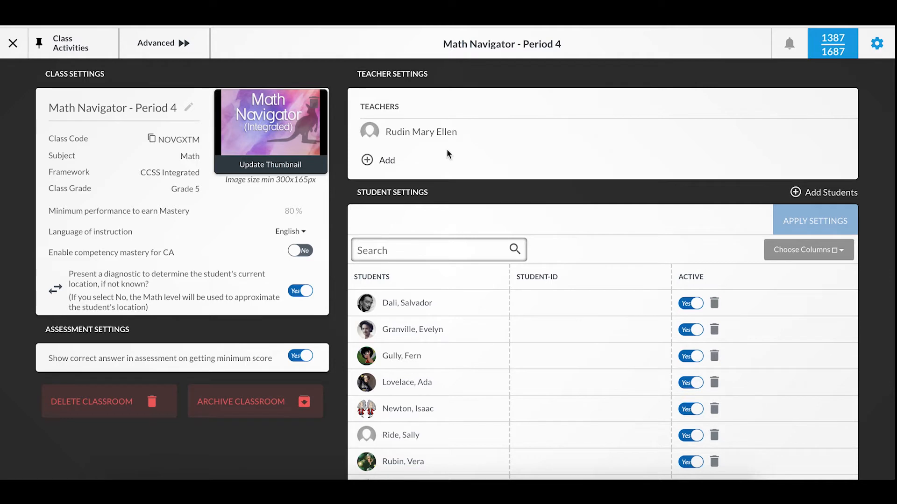
Add a co-teacher to the class by entering the other teacher's e-mail address
scroll(446, 150, "down", 1)
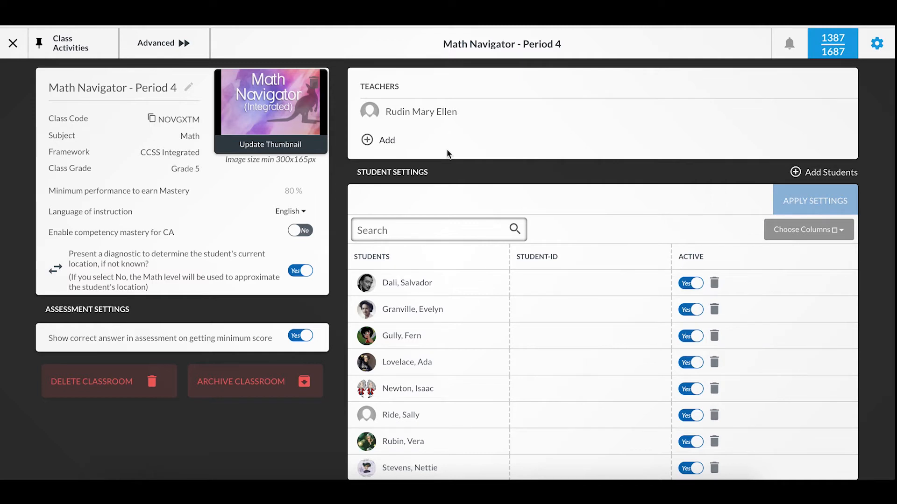
scroll(446, 153, "up", 1)
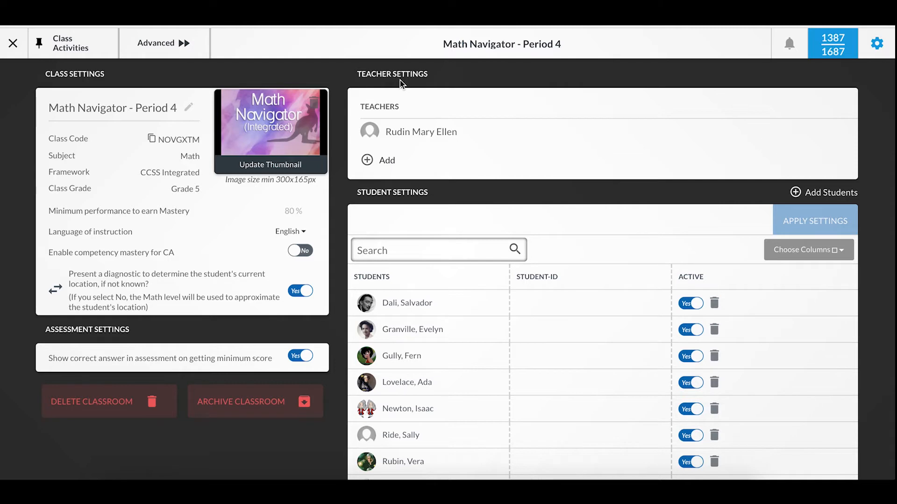
left_click(382, 163)
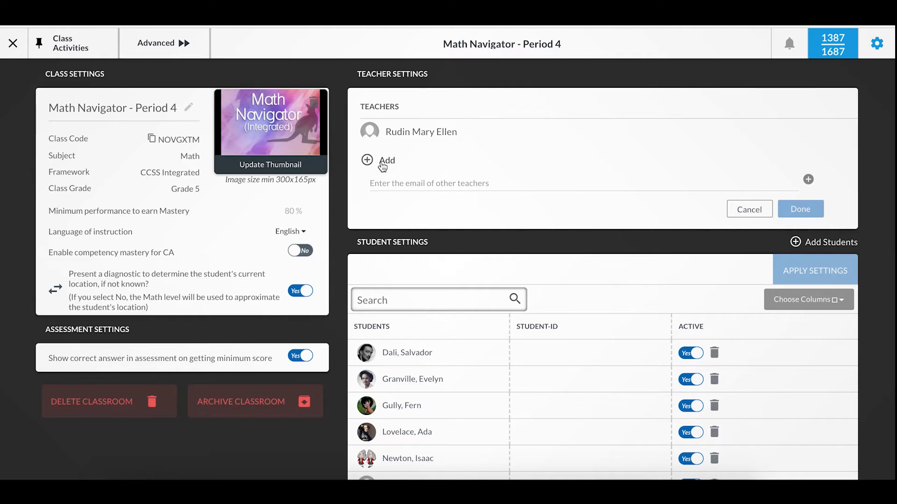
left_click(380, 182)
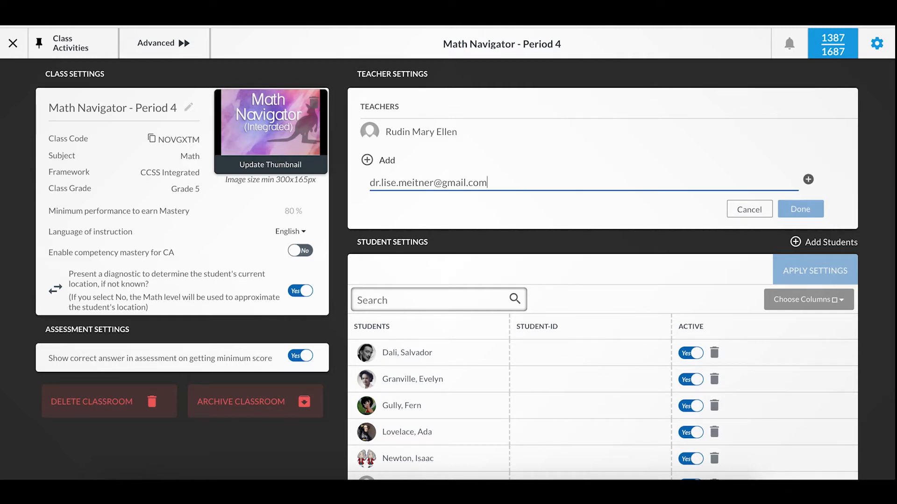
left_click(808, 180)
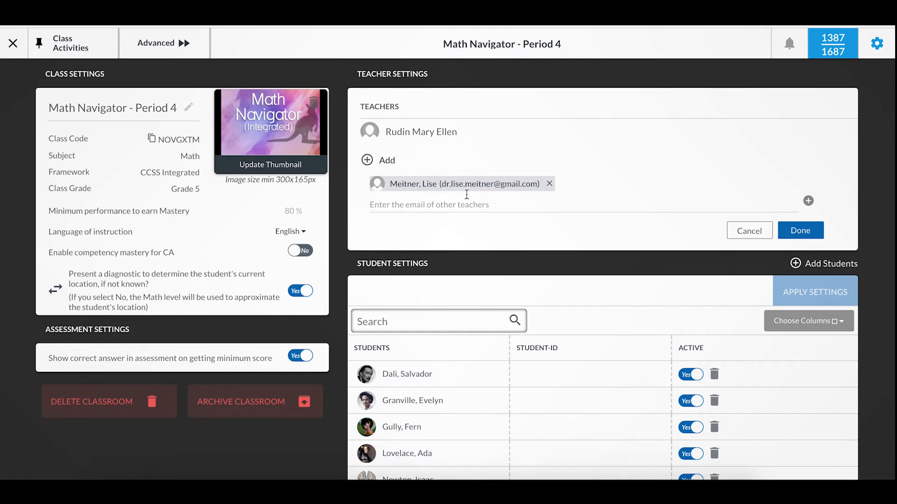
left_click(795, 235)
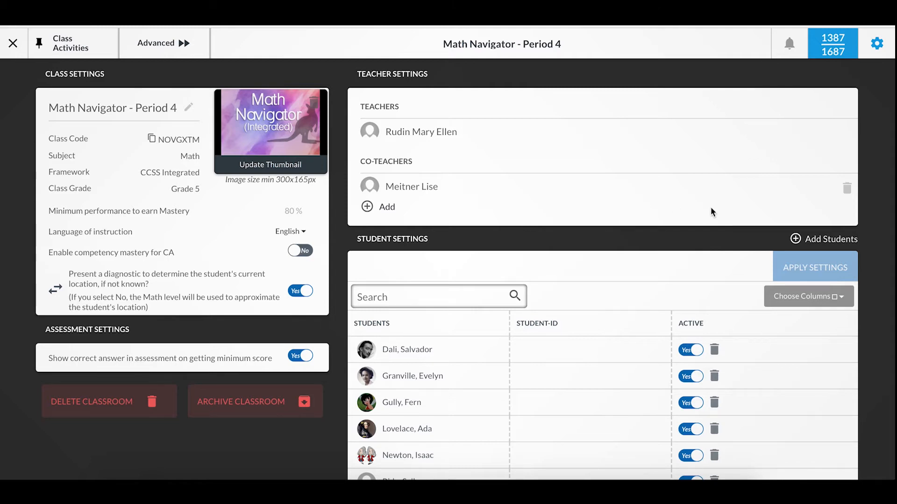
scroll(710, 212, "down", 2)
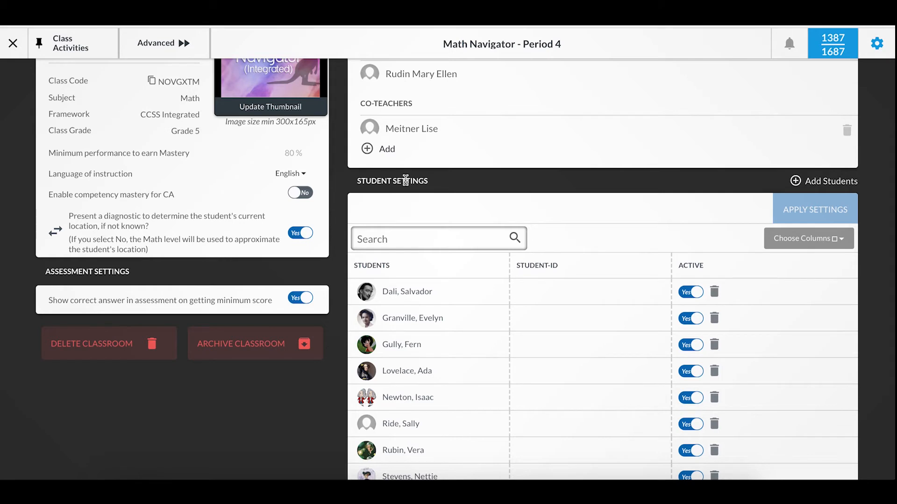
scroll(404, 181, "down", 1)
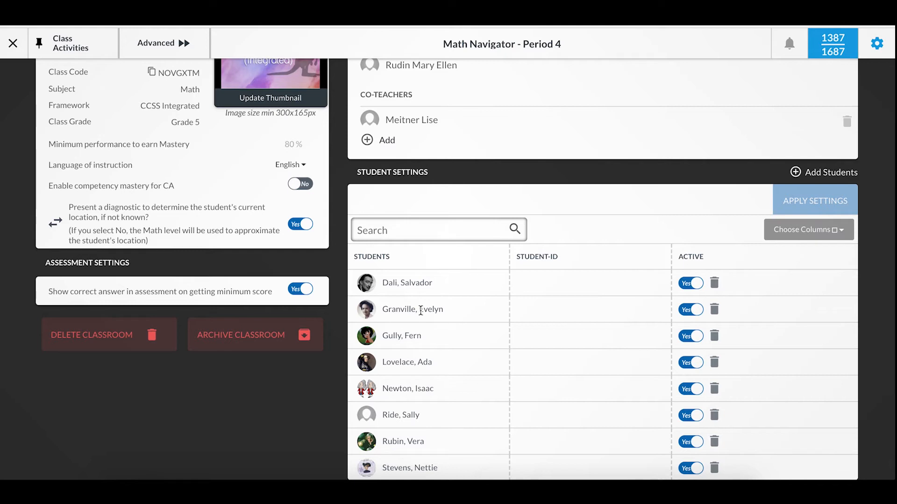
left_click(400, 230)
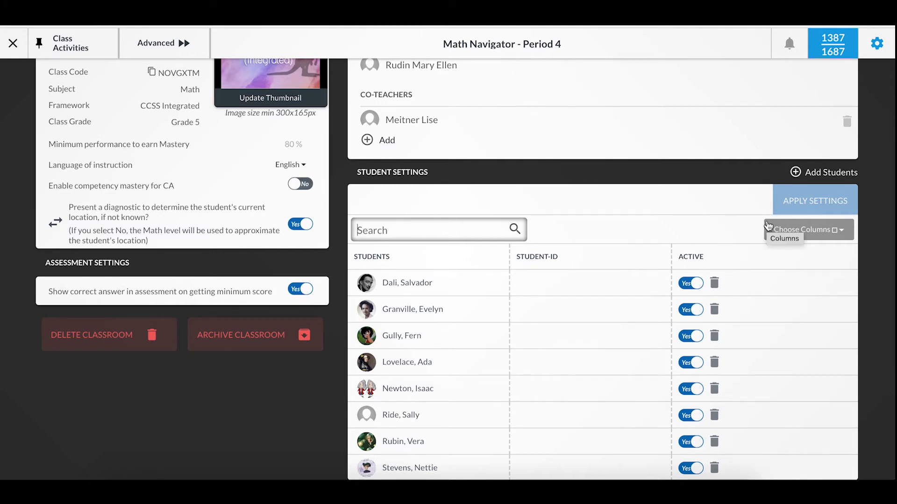
left_click(836, 237)
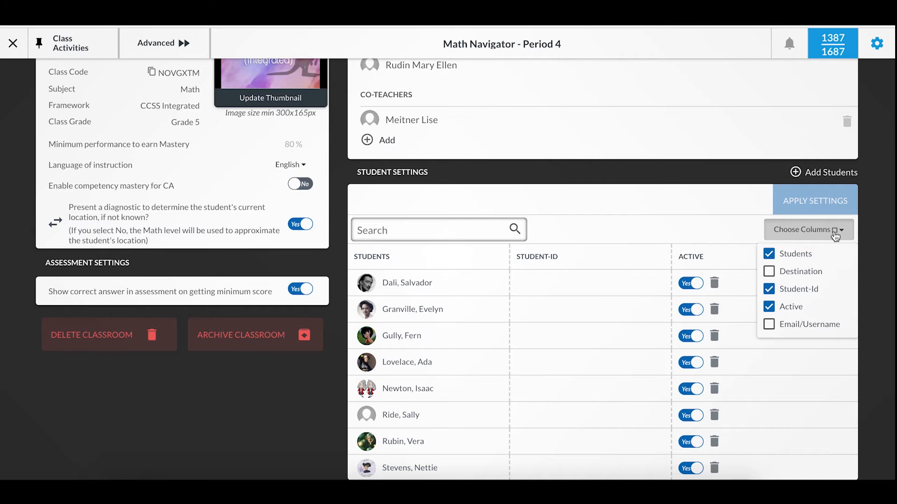
left_click(632, 181)
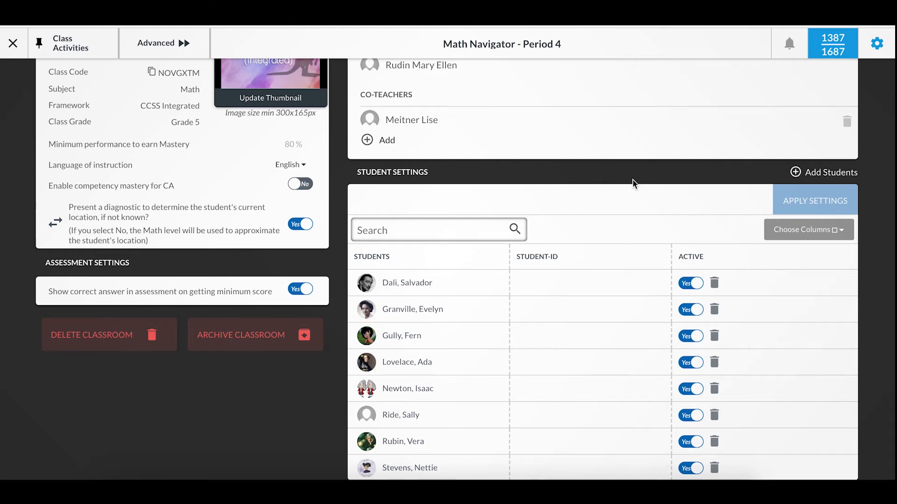
Find a new student by searching with the student's e-mail address, select the matching student, and add them to the class
scroll(804, 209, "up", 2)
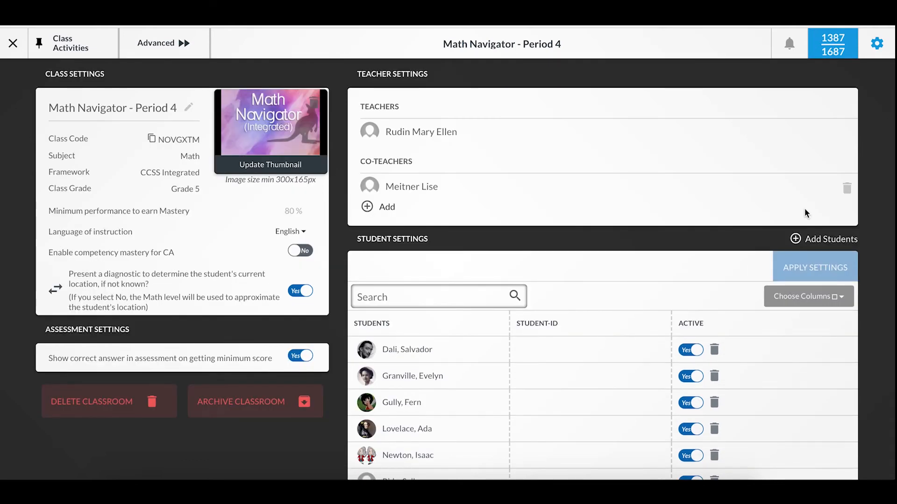
left_click(813, 248)
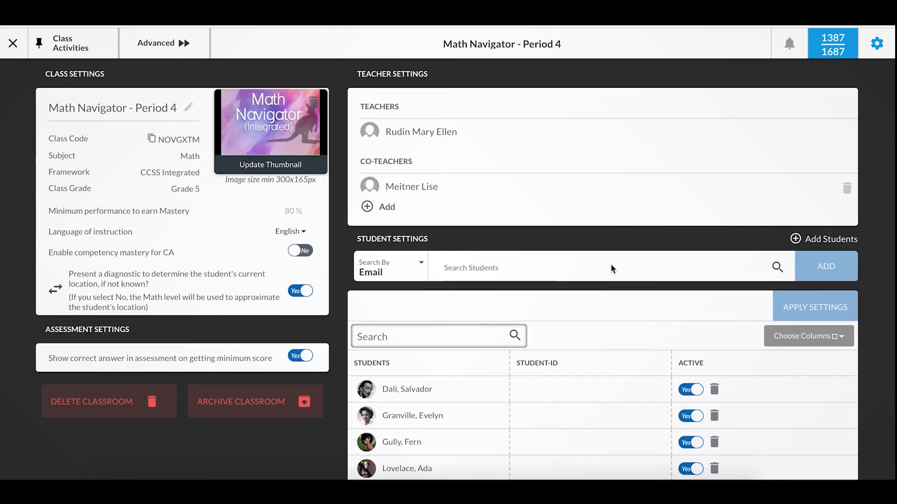
left_click(499, 270)
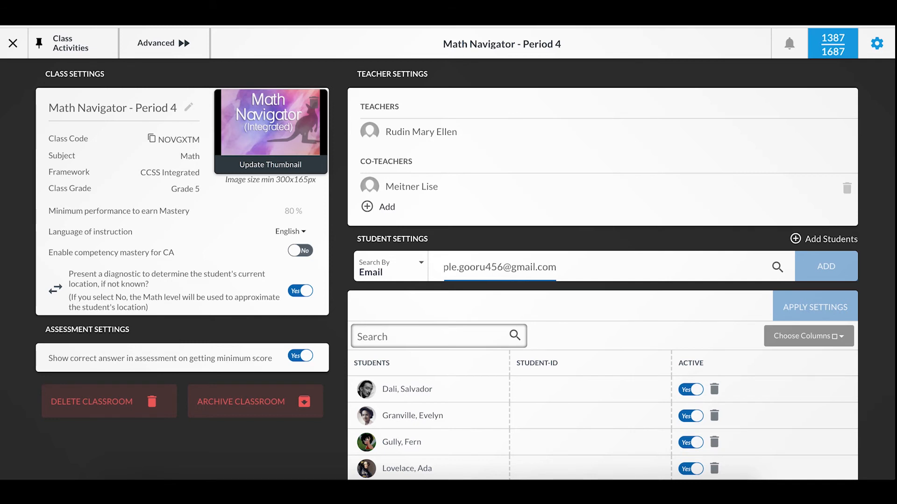
key("Return")
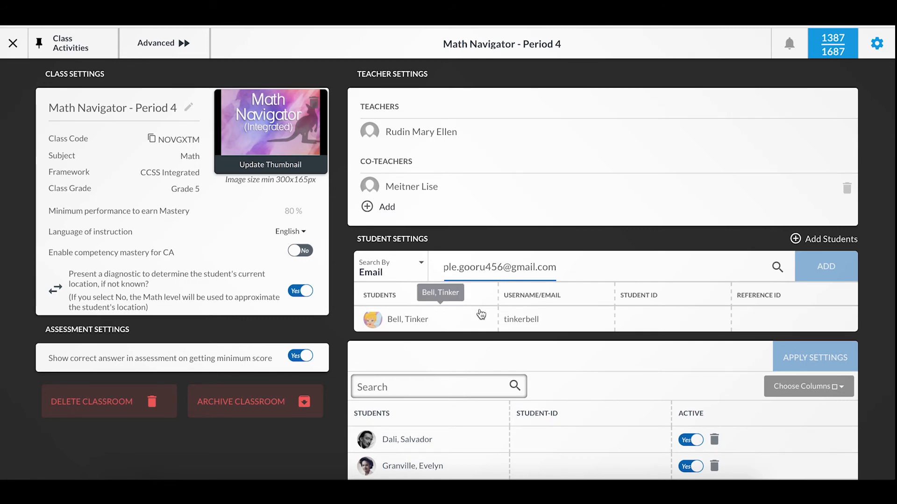
left_click(372, 327)
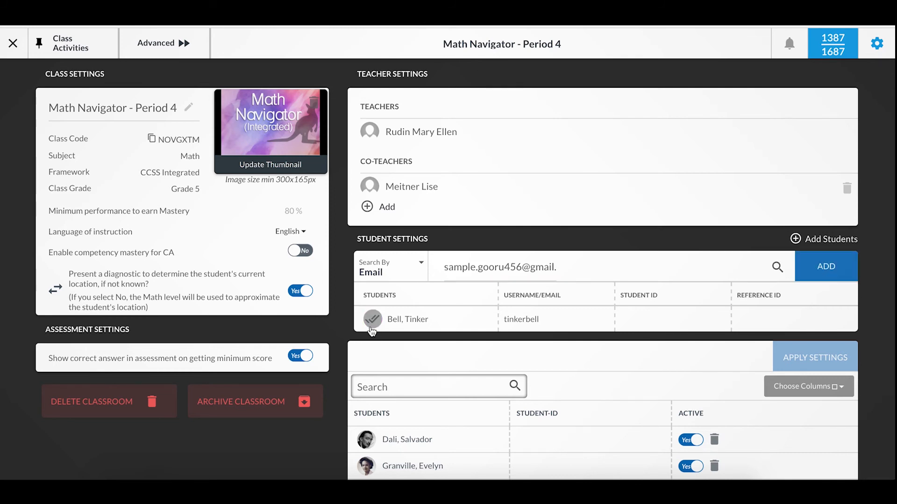
left_click(832, 272)
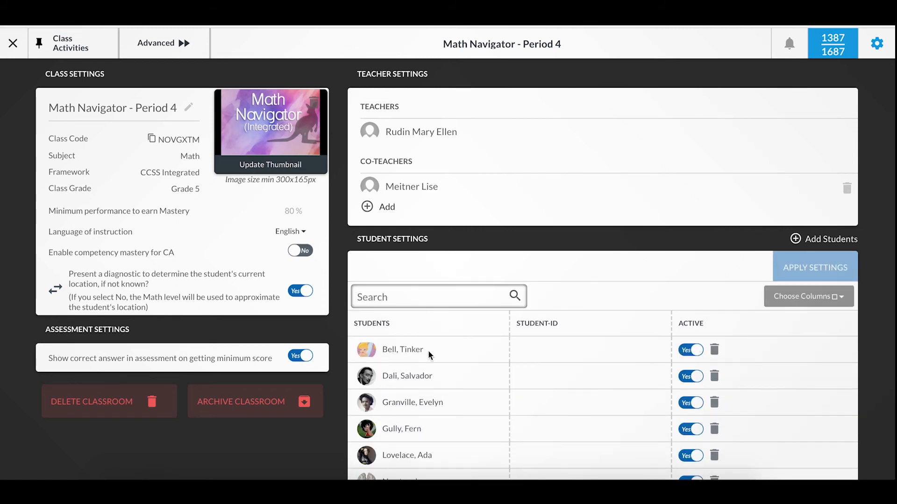
Show the Destination column in the class's student list
scroll(428, 351, "down", 2)
scroll(428, 351, "up", 2)
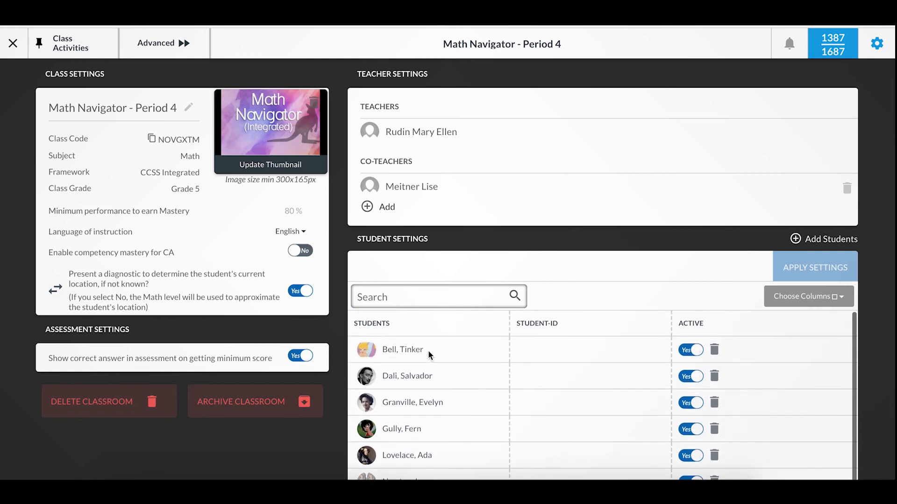
left_click(807, 303)
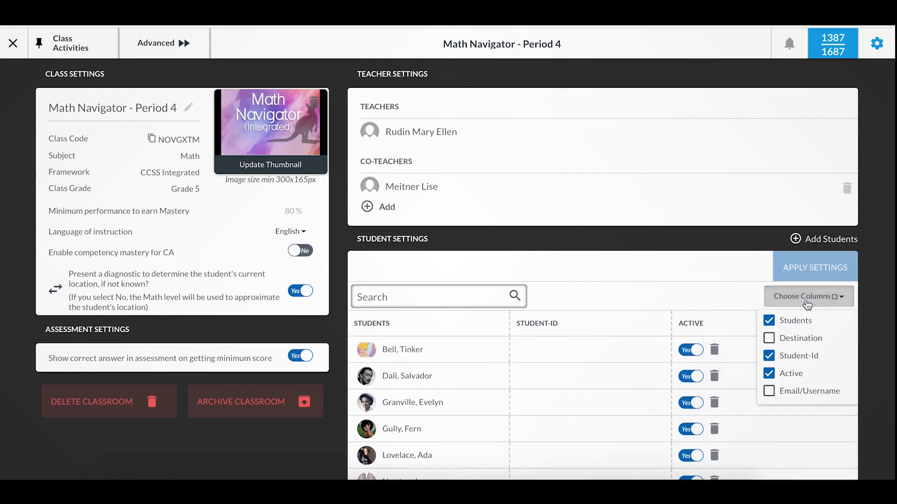
left_click(770, 339)
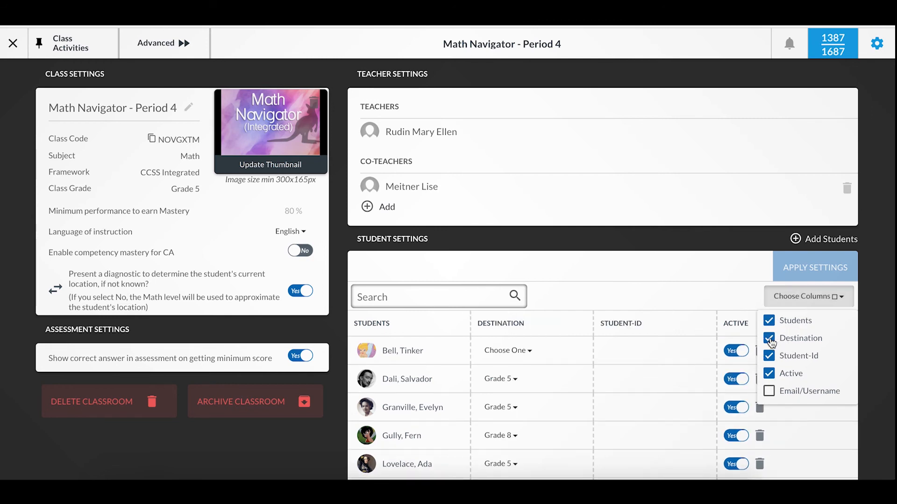
left_click(661, 237)
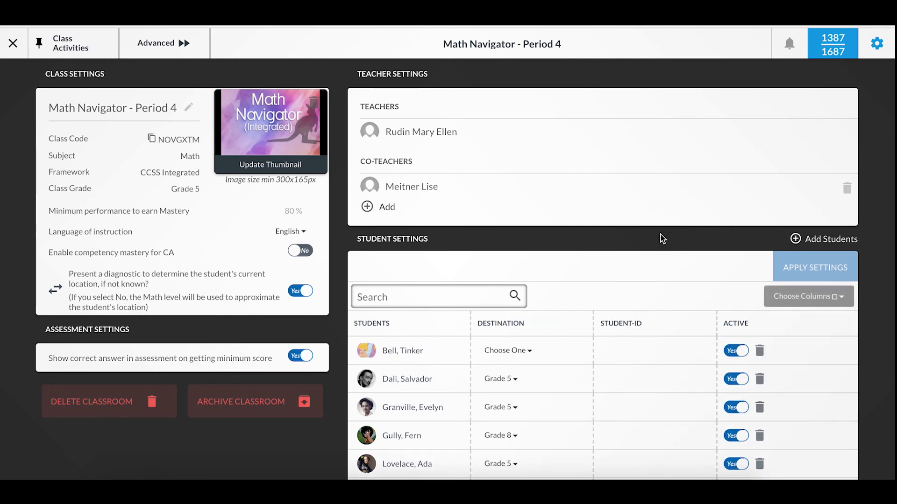
Set the newly added student's destination to Grade 8 and apply the student settings
scroll(663, 238, "down", 2)
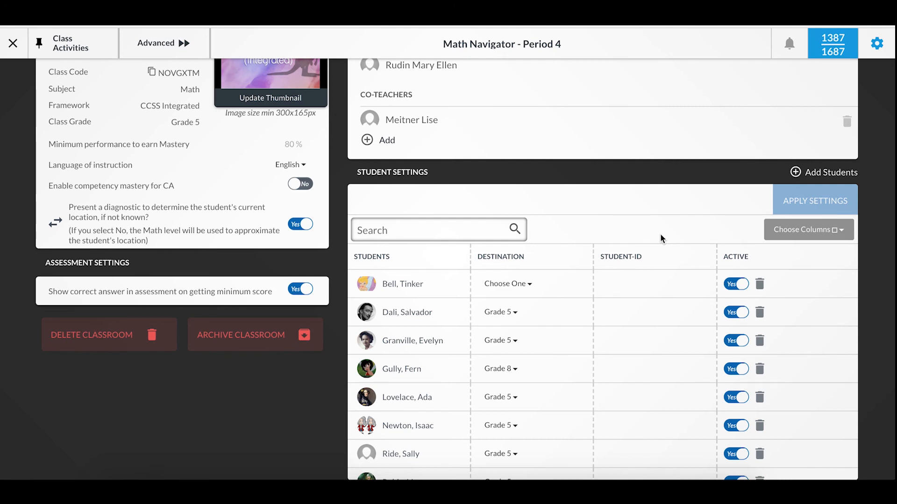
left_click(501, 292)
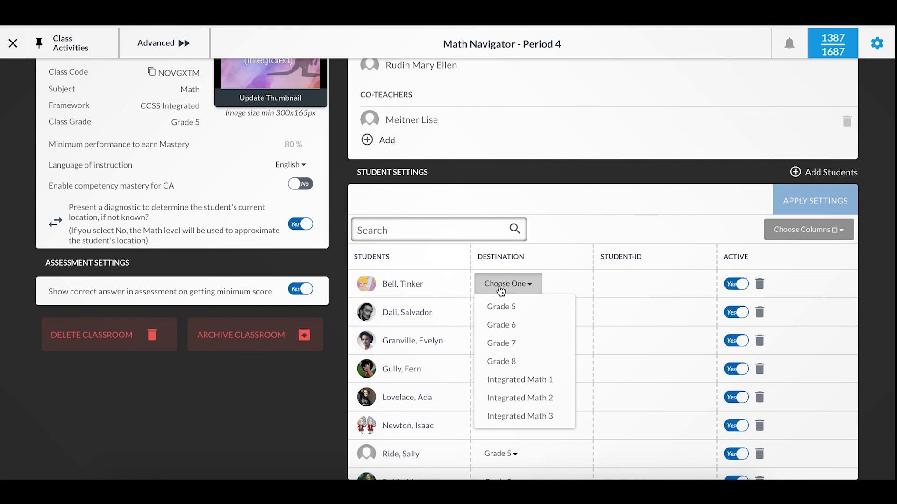
left_click(515, 362)
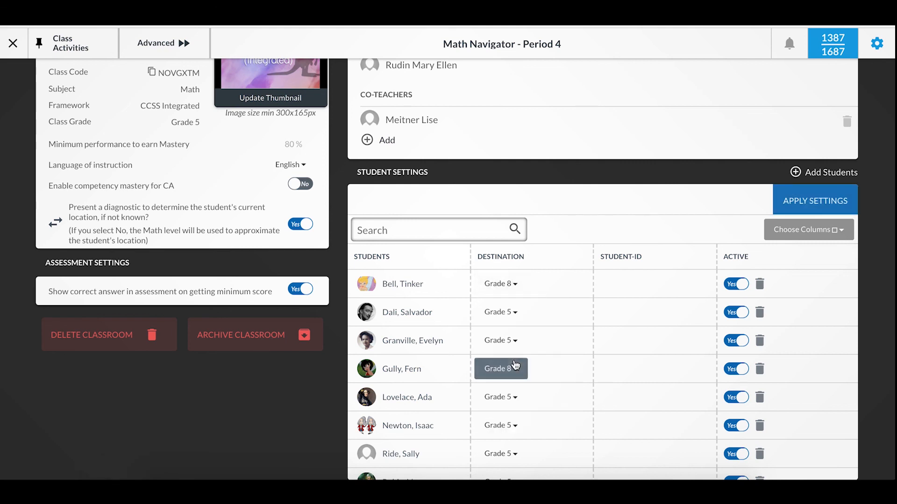
left_click(803, 207)
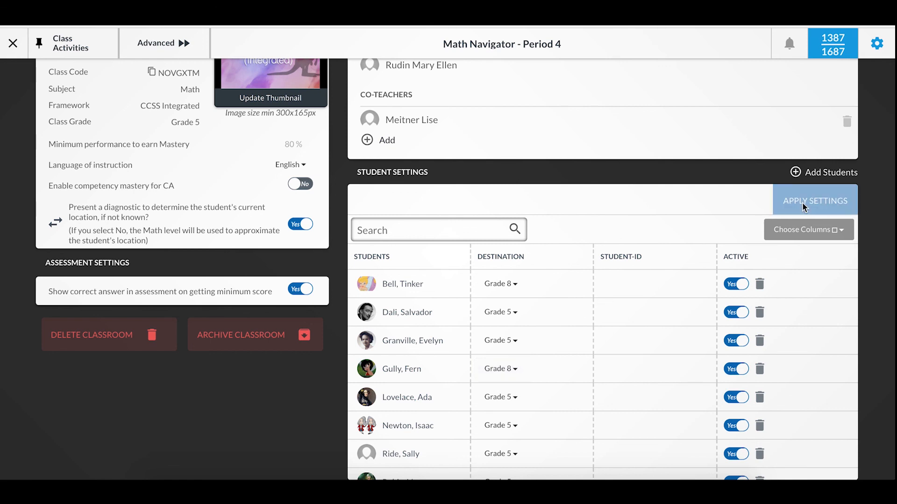